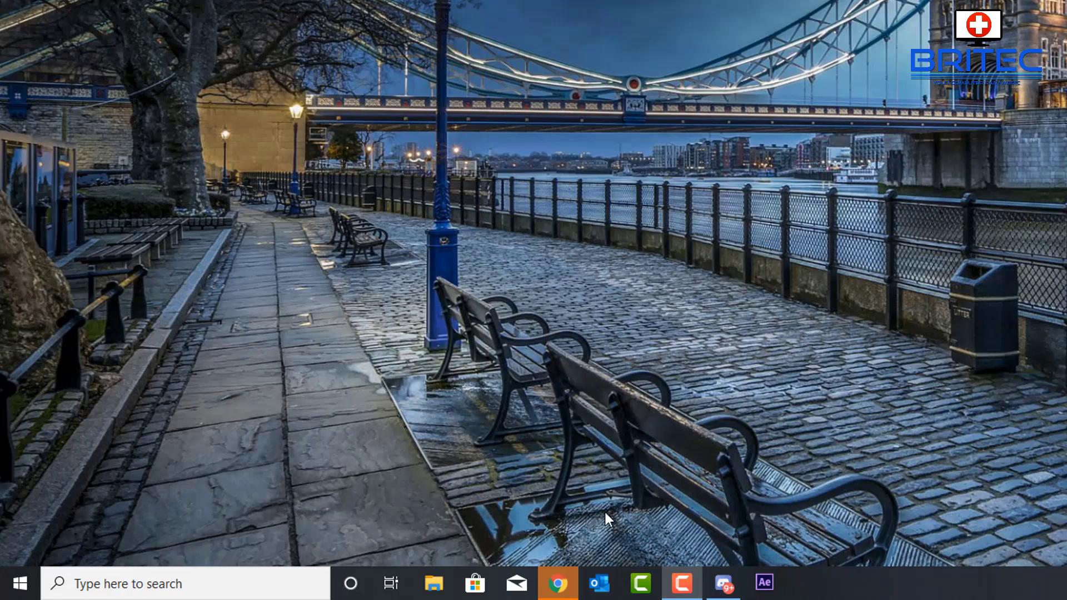
{"action": "left_click", "coordinate": [21, 584]}
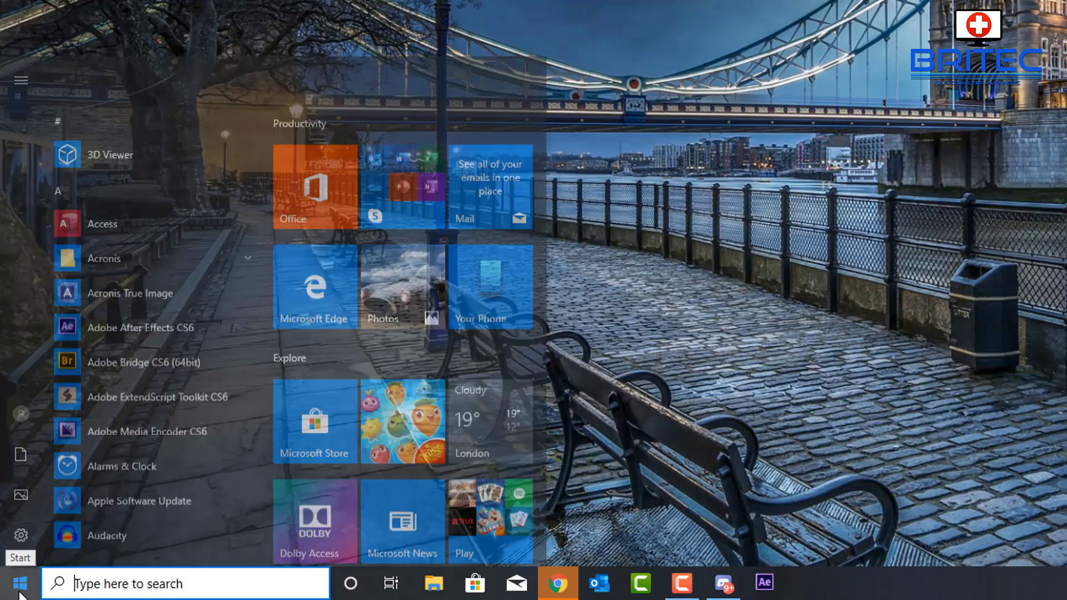
{"action": "left_click", "coordinate": [22, 506]}
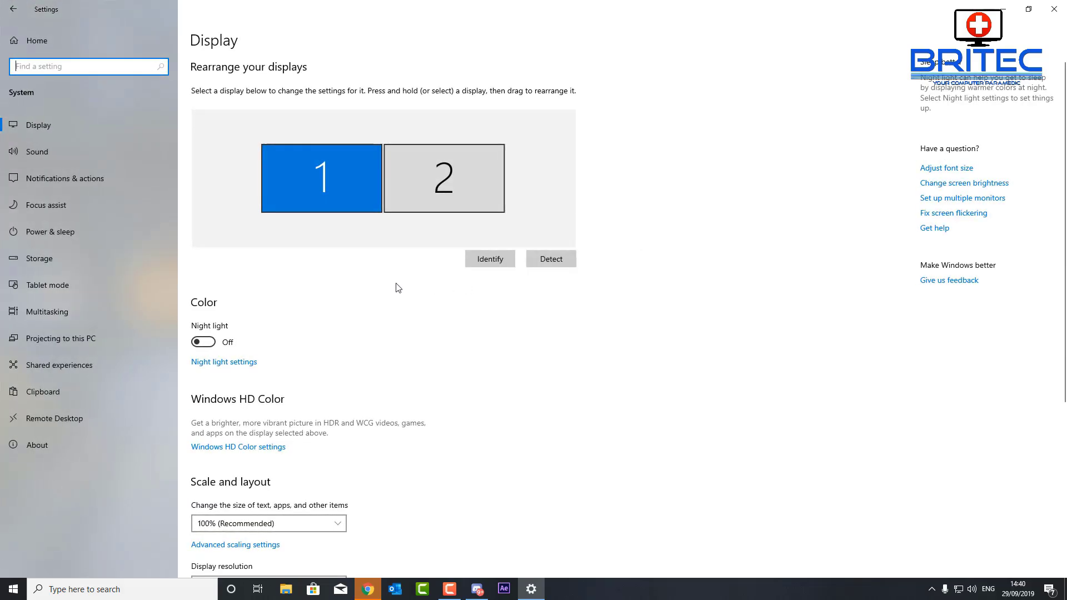
{"action": "left_click", "coordinate": [50, 445]}
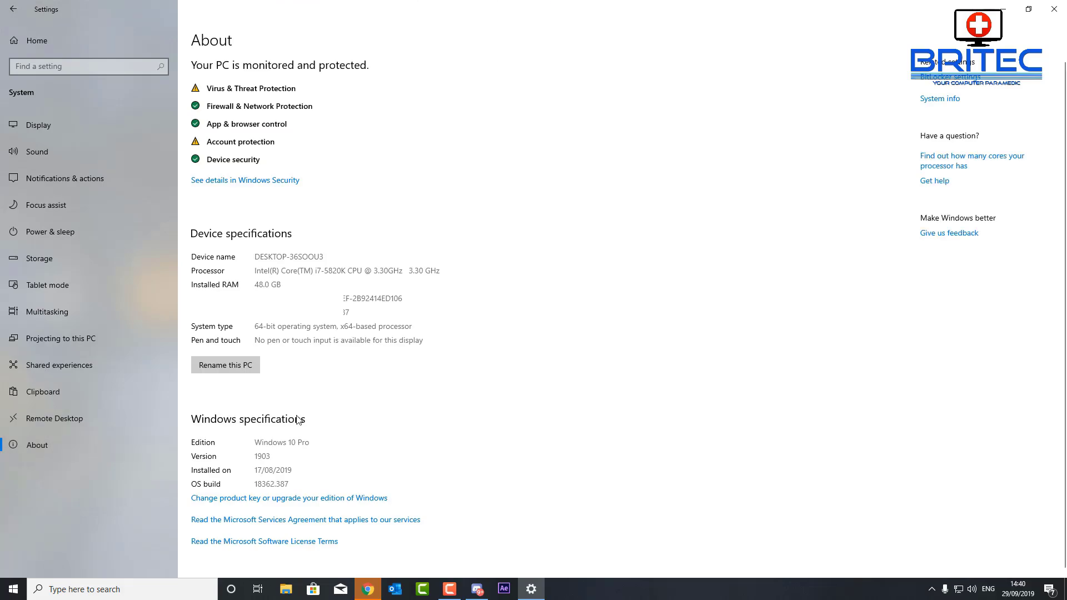
{"action": "left_click", "coordinate": [228, 364]}
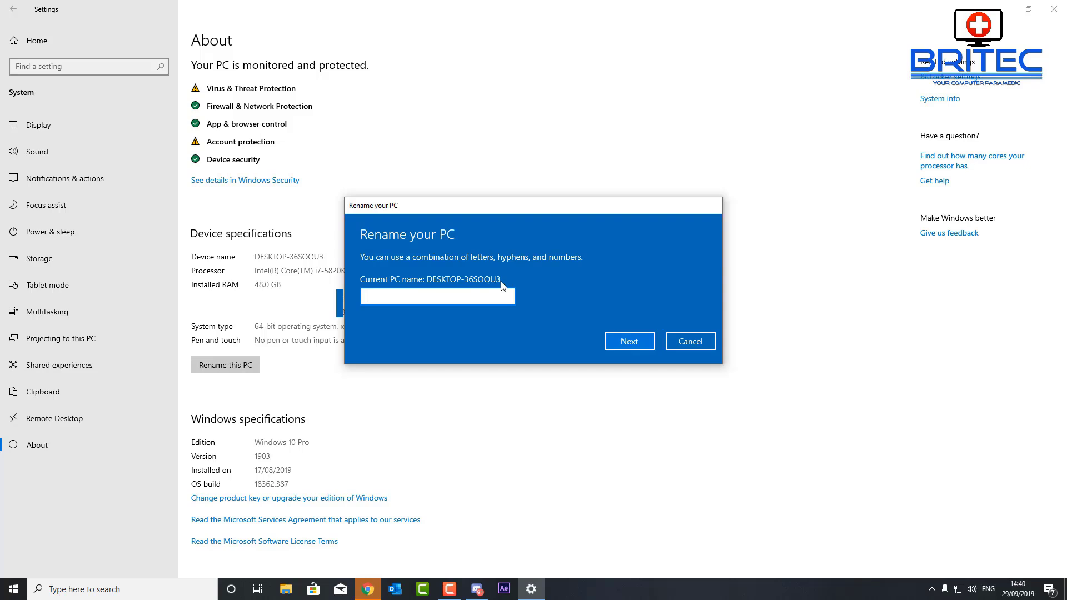
{"action": "left_click", "coordinate": [698, 345]}
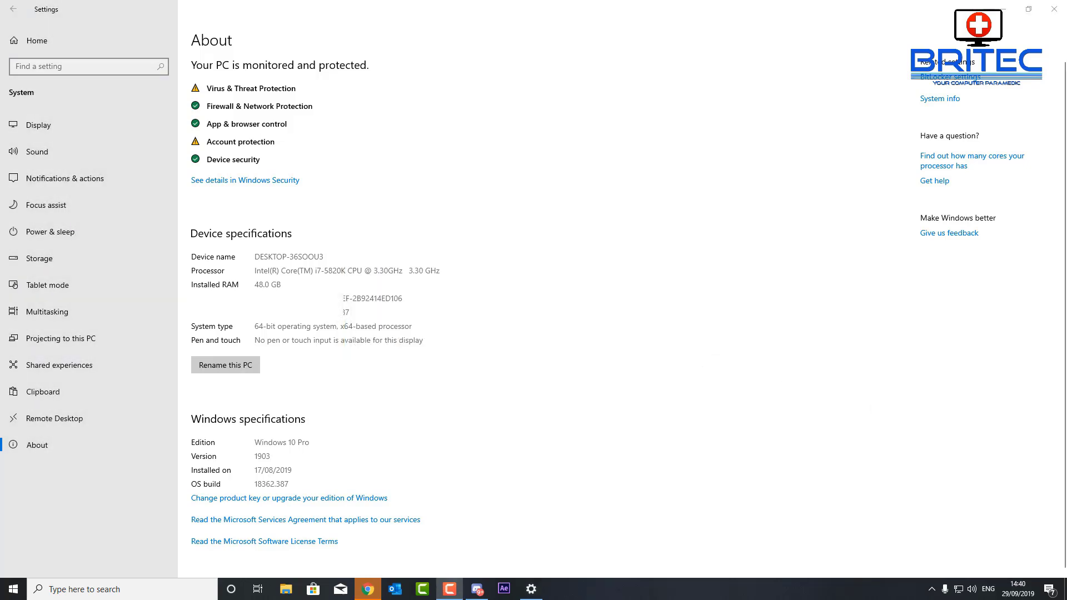
{"action": "left_click", "coordinate": [1054, 9]}
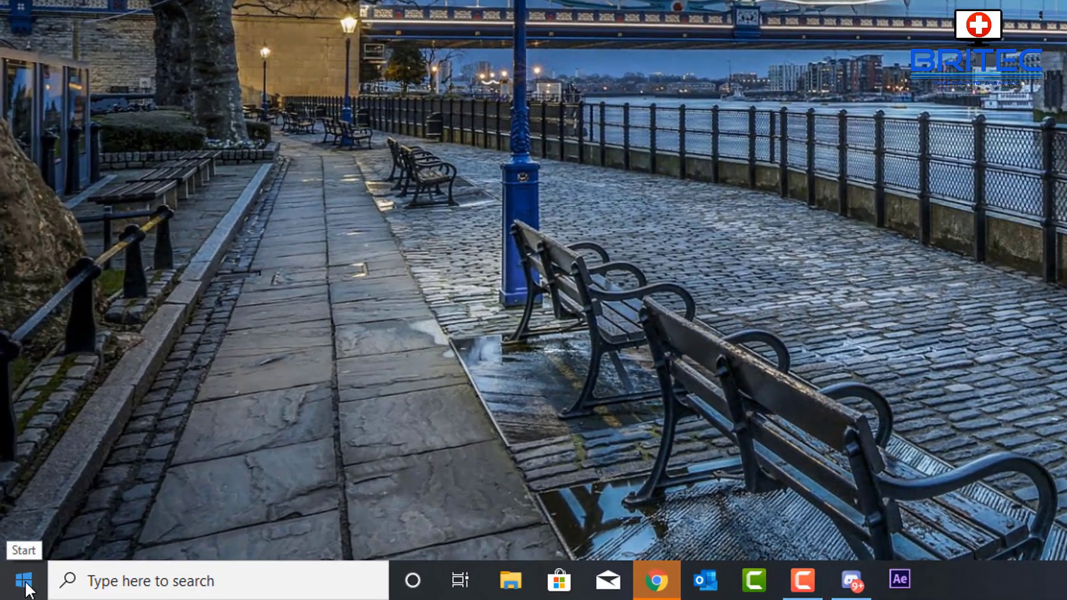
- Launch systempropertiescomputername from the Run dialog to reach the Computer Name page
{"action": "right_click", "coordinate": [25, 568]}
{"action": "left_click", "coordinate": [93, 484]}
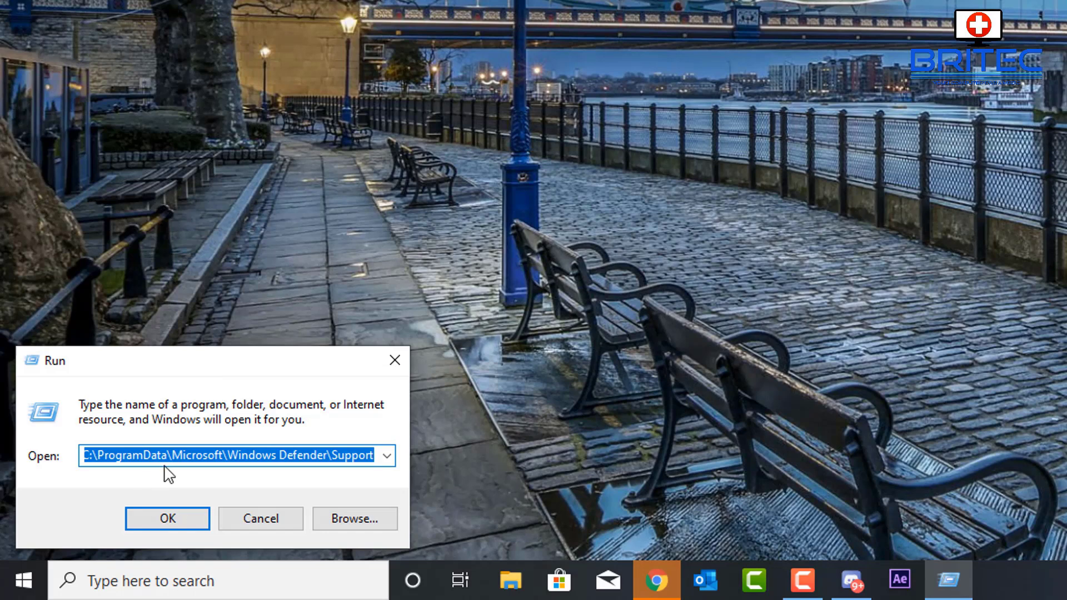
{"action": "type", "text": "s"}
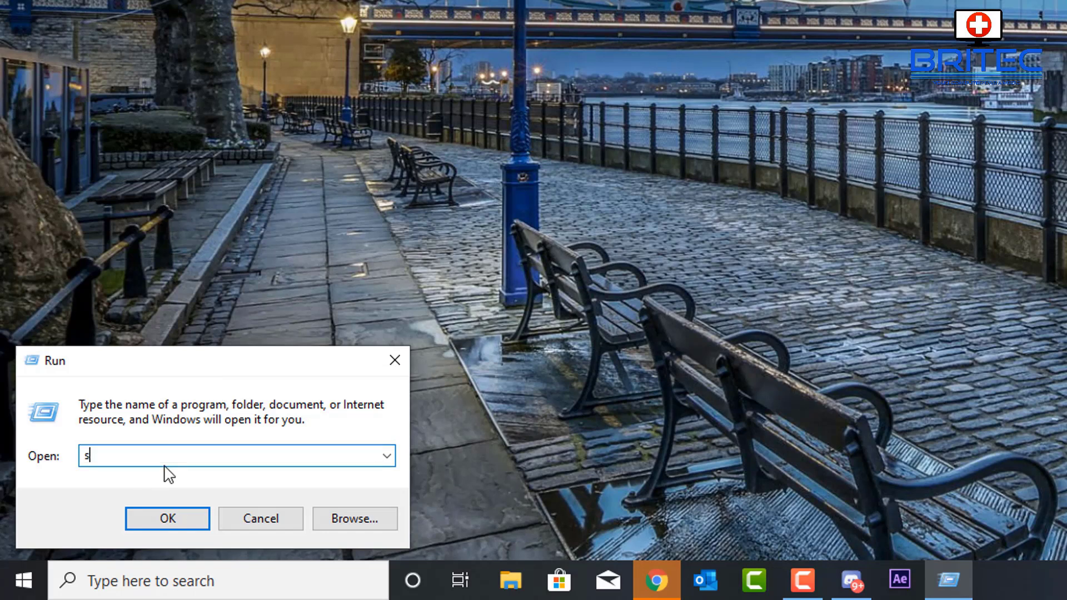
{"action": "type", "text": "ystem"}
{"action": "type", "text": "prop"}
{"action": "type", "text": "erties"}
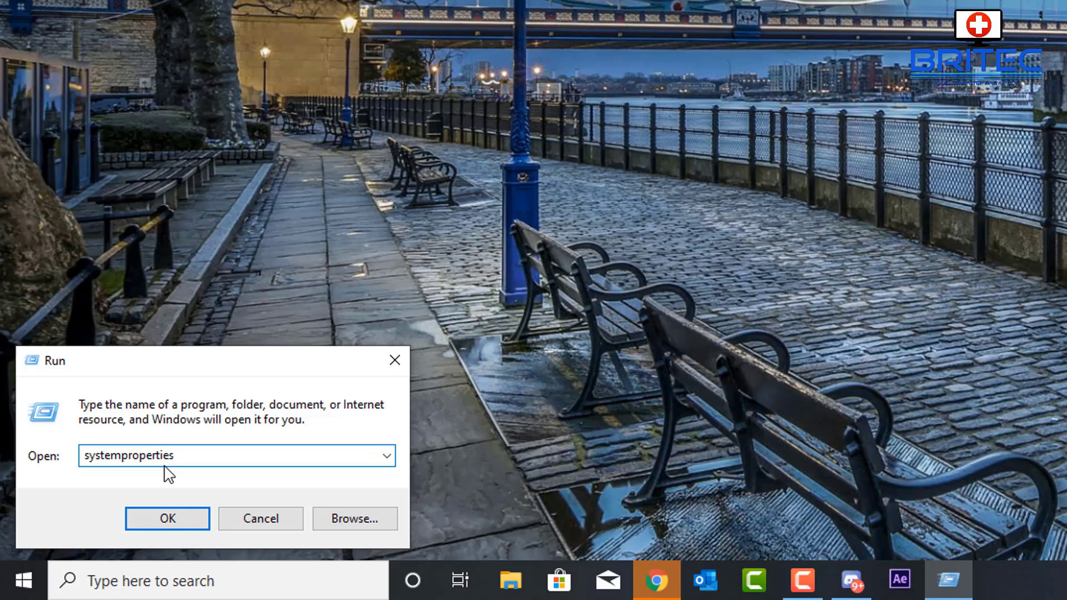
{"action": "type", "text": "computer"}
{"action": "type", "text": "name"}
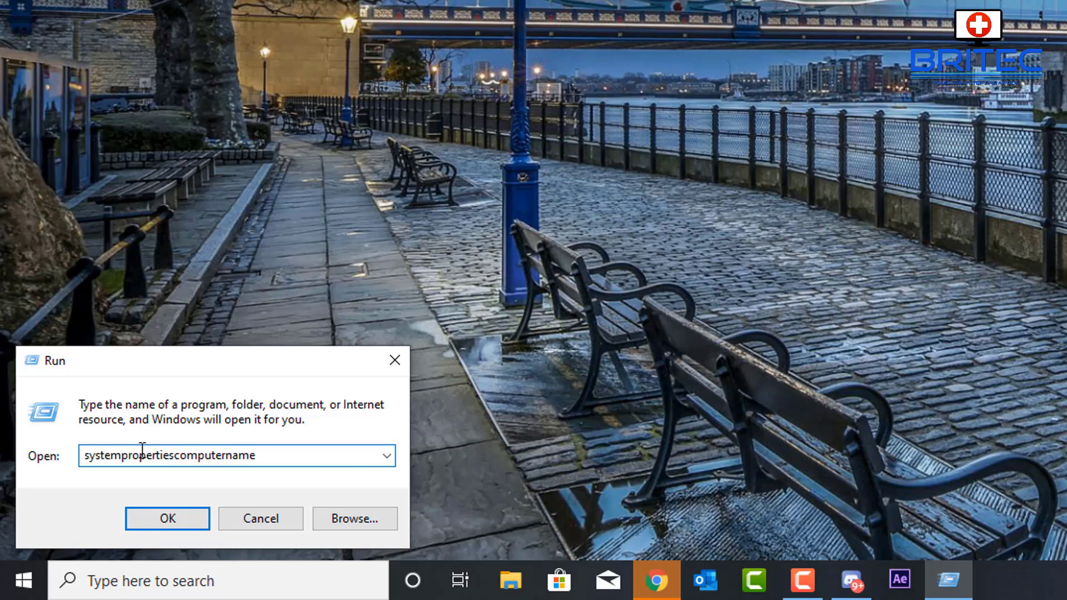
{"action": "left_click", "coordinate": [167, 518]}
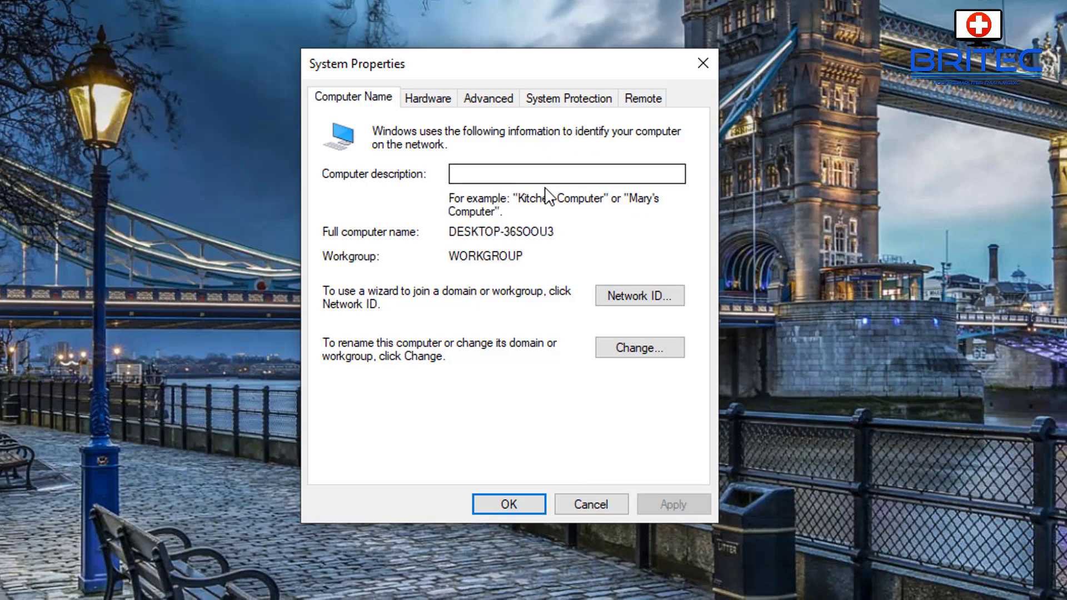
- Open the Change dialog and select the current computer name without altering it
{"action": "left_click", "coordinate": [528, 176]}
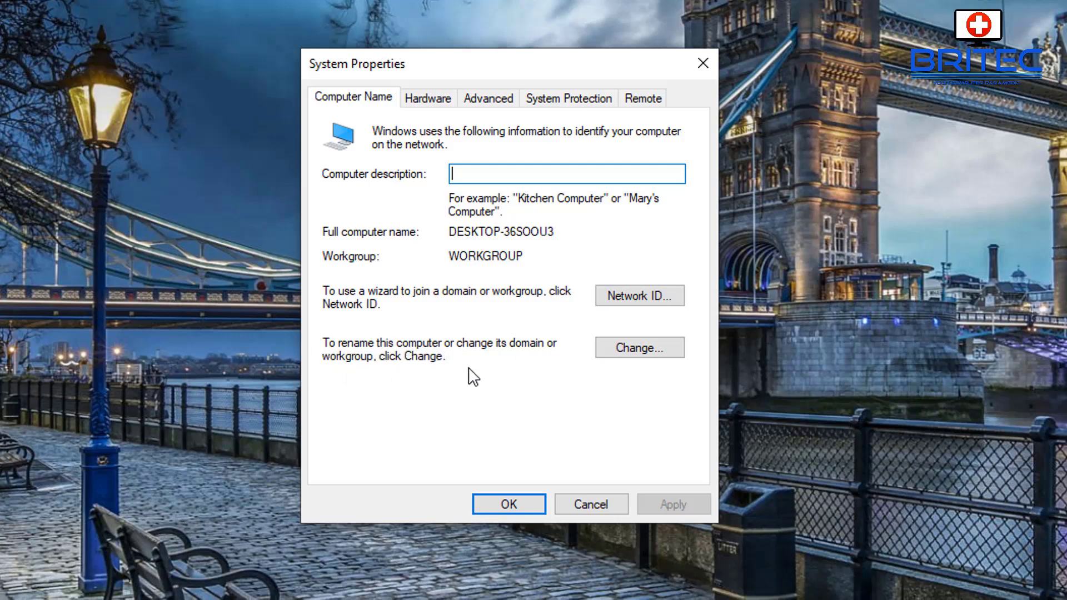
{"action": "left_click", "coordinate": [643, 357]}
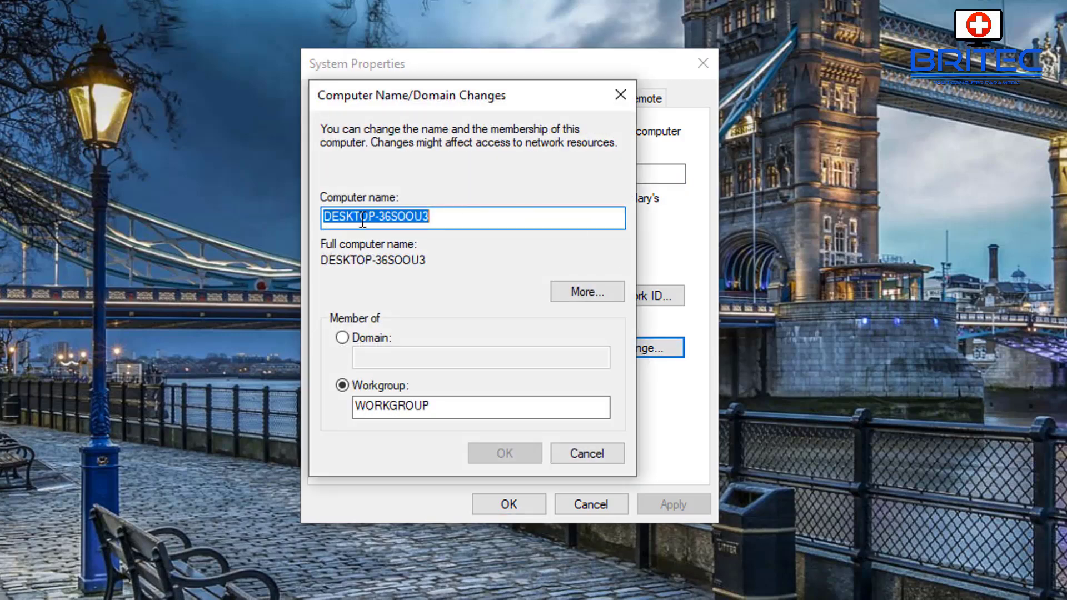
{"action": "left_click", "coordinate": [437, 219]}
{"action": "left_click_drag", "start_coordinate": [459, 215], "coordinate": [324, 219]}
{"action": "left_click", "coordinate": [441, 216]}
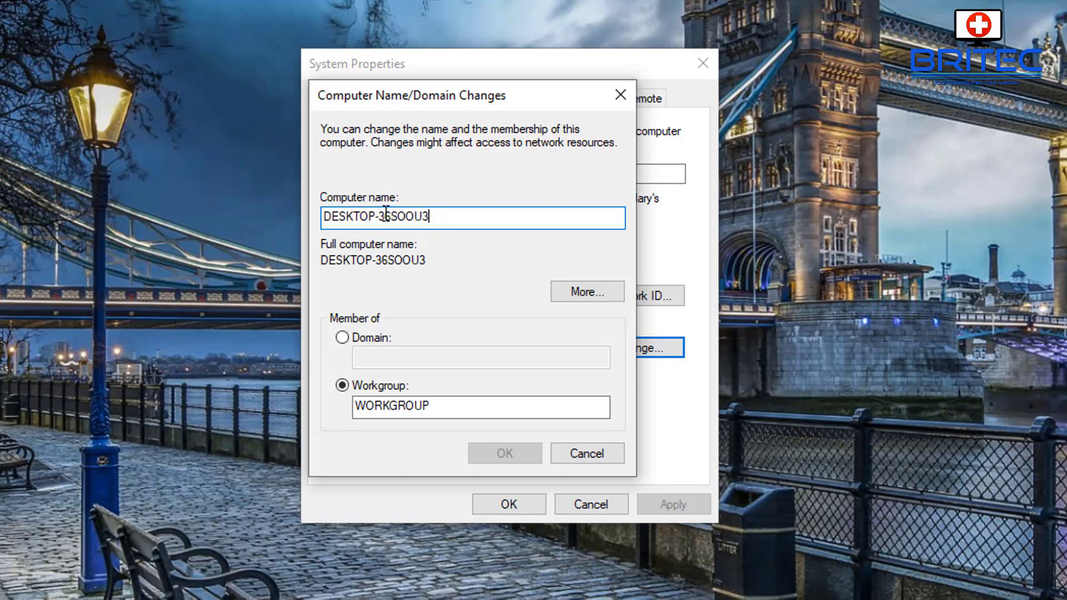
- Review the More... DNS suffix and NetBIOS settings, then cancel out of the naming dialogs
{"action": "left_click", "coordinate": [583, 451]}
{"action": "left_click", "coordinate": [582, 292]}
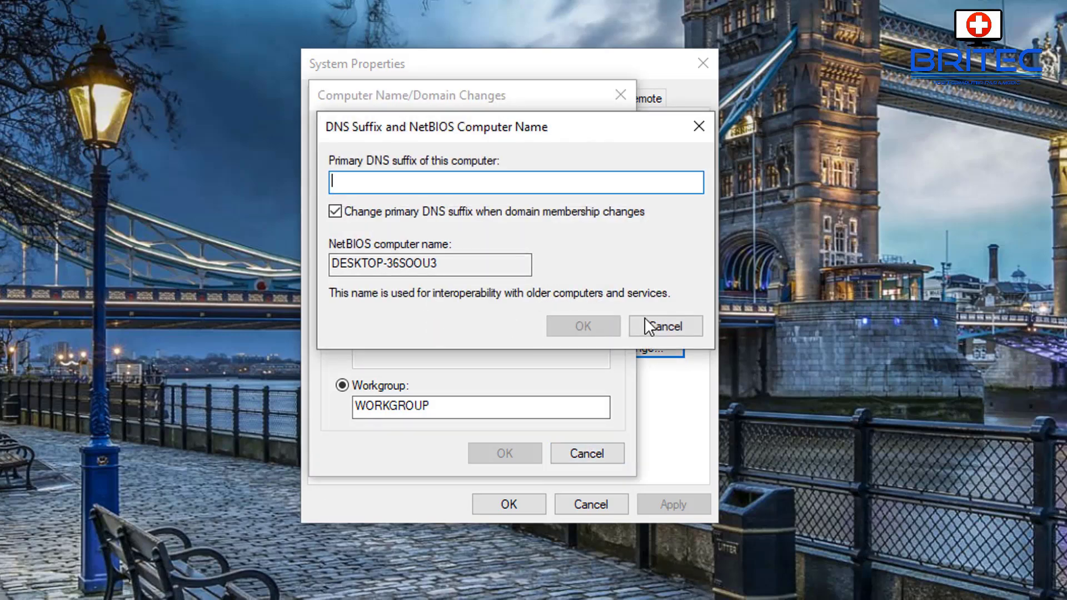
{"action": "left_click", "coordinate": [664, 326]}
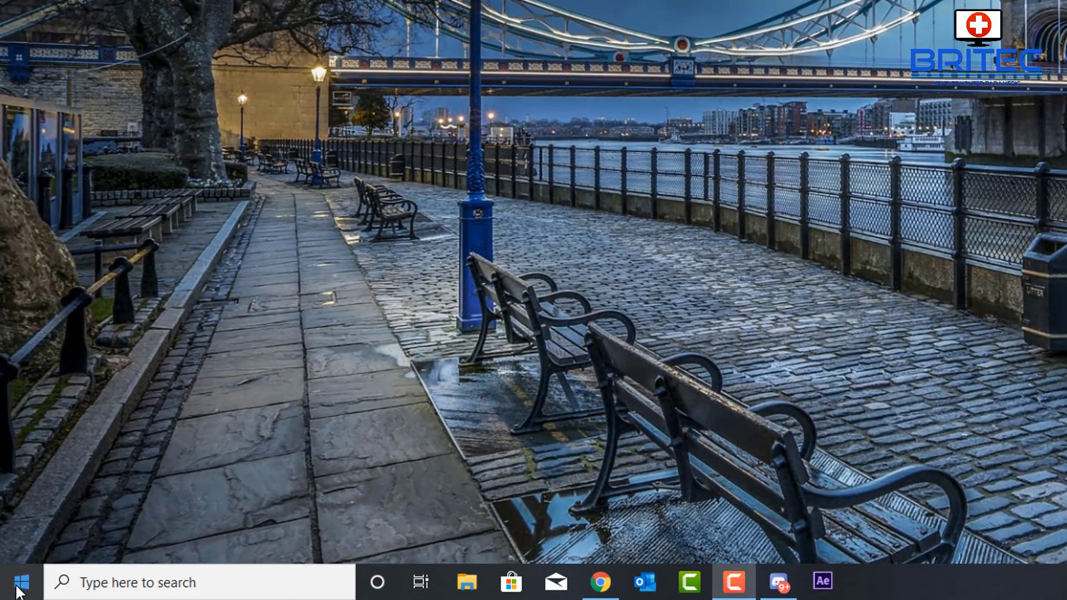
- Run rename-computer -newname "TheBest" in an administrator PowerShell
{"action": "right_click", "coordinate": [20, 583]}
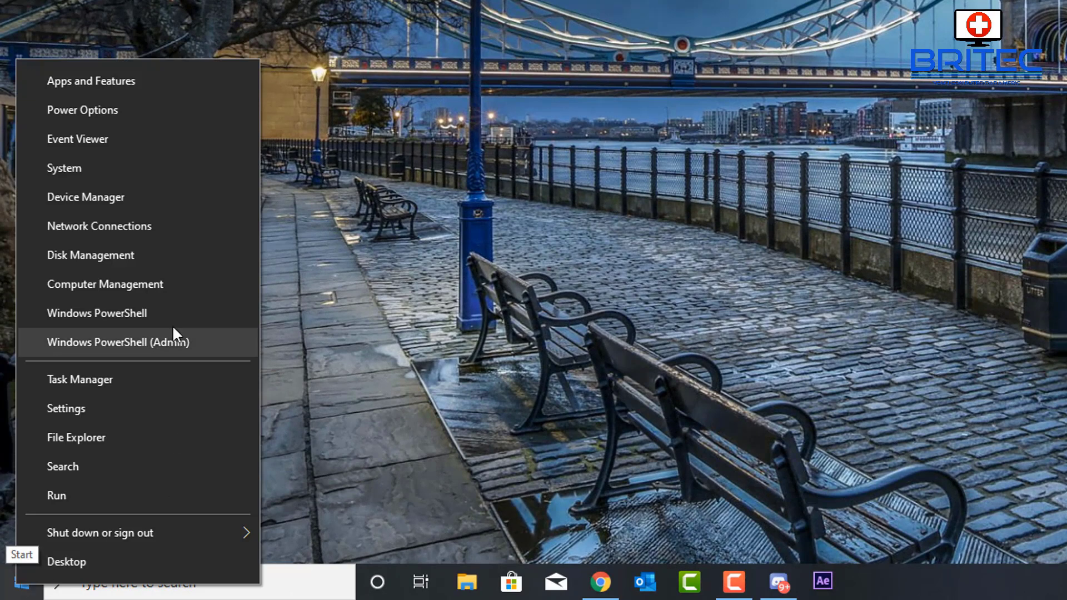
{"action": "left_click", "coordinate": [140, 341]}
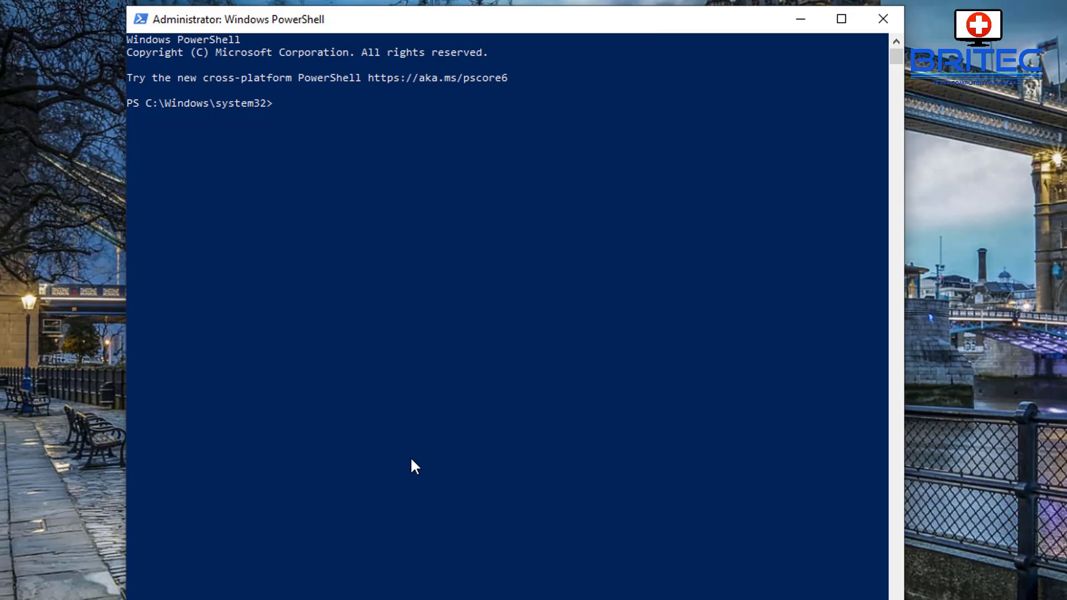
{"action": "type", "text": "re"}
{"action": "type", "text": "name"}
{"action": "type", "text": "-compu"}
{"action": "type", "text": "ter -"}
{"action": "type", "text": "new"}
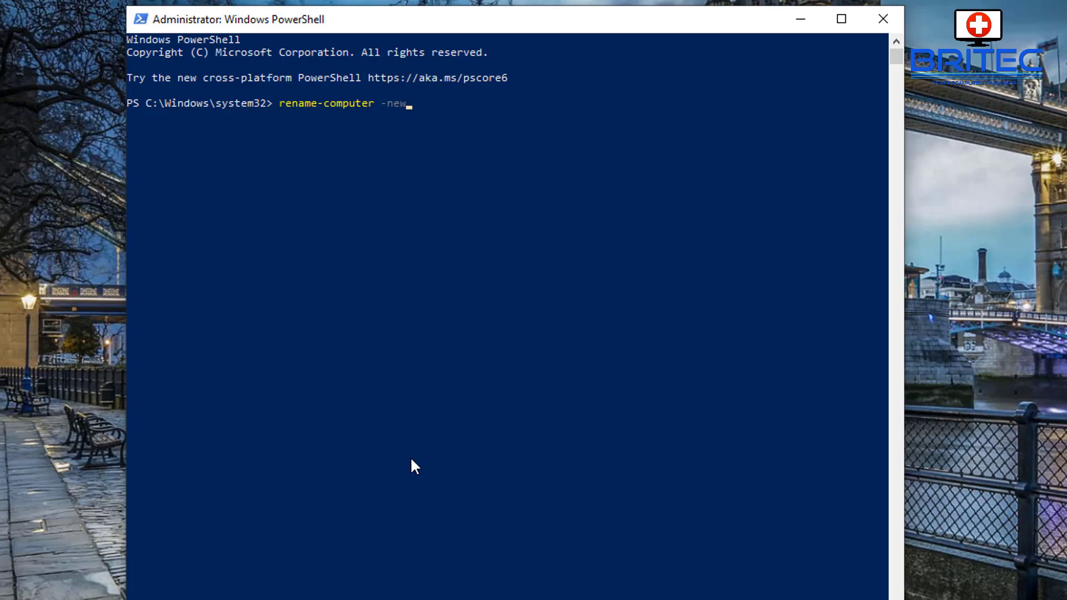
{"action": "type", "text": "name"}
{"action": "left_click", "coordinate": [410, 456]}
{"action": "type", "text": "TheB"}
{"action": "type", "text": "est"}
{"action": "type", "text": "\""}
{"action": "key", "text": "Return"}
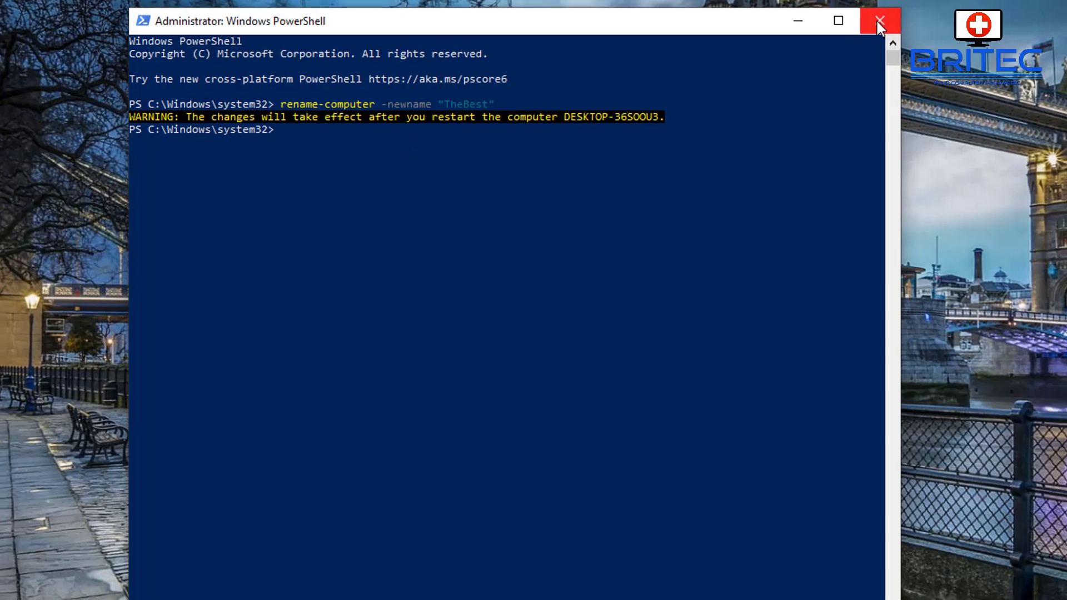
- Close PowerShell and start Command Prompt as administrator from taskbar search
{"action": "left_click", "coordinate": [884, 19]}
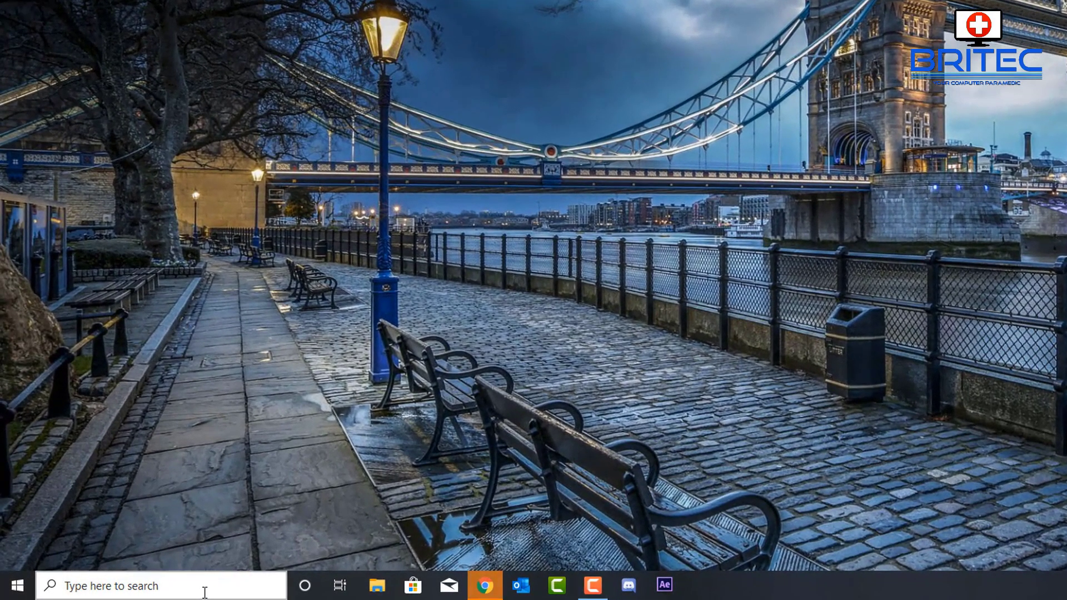
{"action": "left_click", "coordinate": [125, 590]}
{"action": "type", "text": "cmd"}
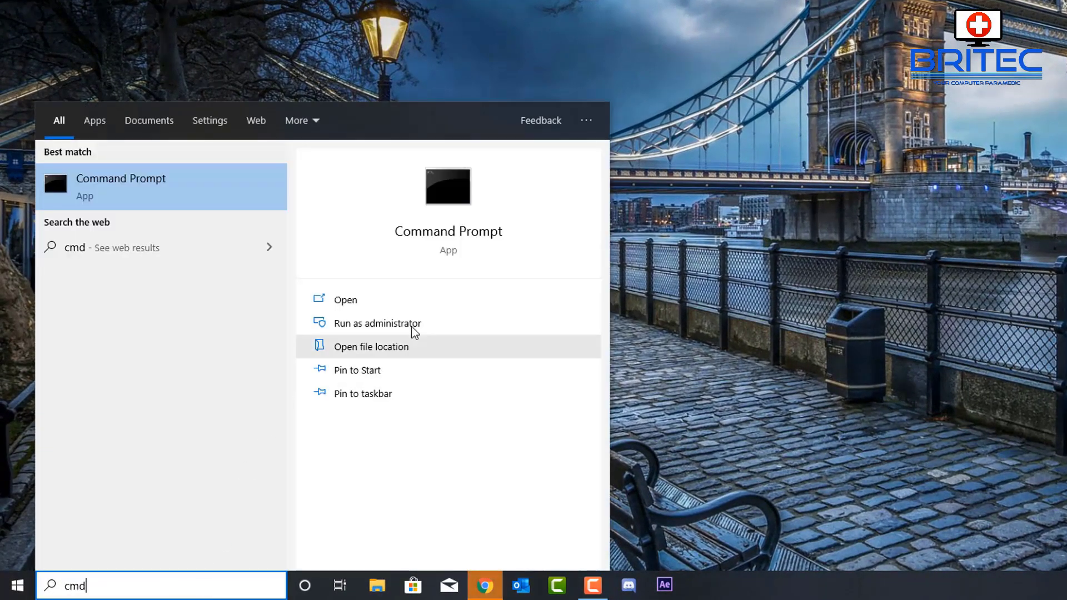
{"action": "left_click", "coordinate": [378, 323]}
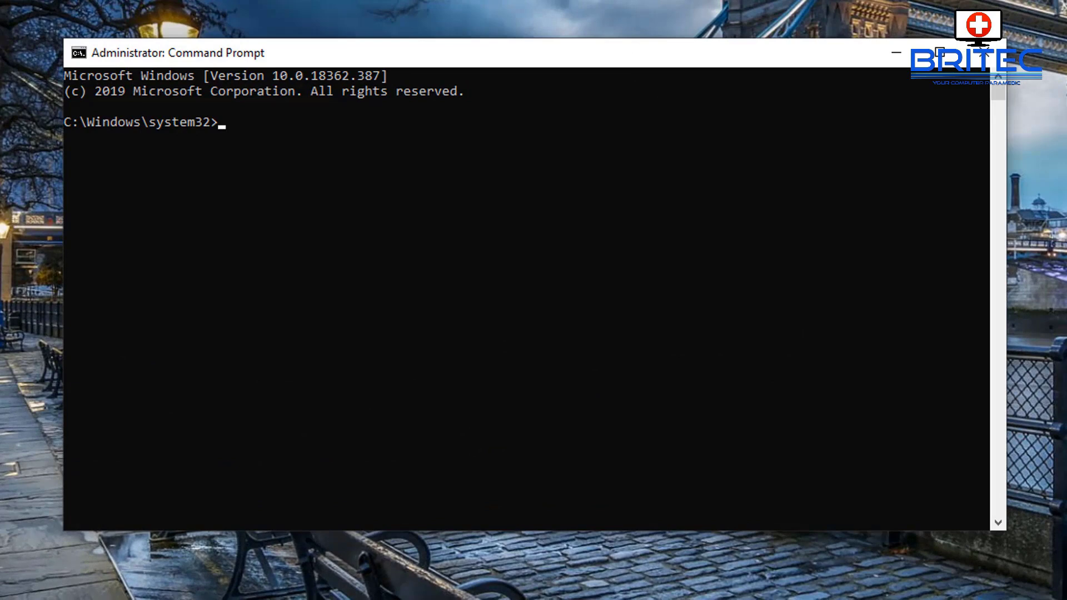
{"action": "type", "text": "WMI"}
{"action": "type", "text": "C"}
{"action": "type", "text": " com"}
{"action": "type", "text": "putersys"}
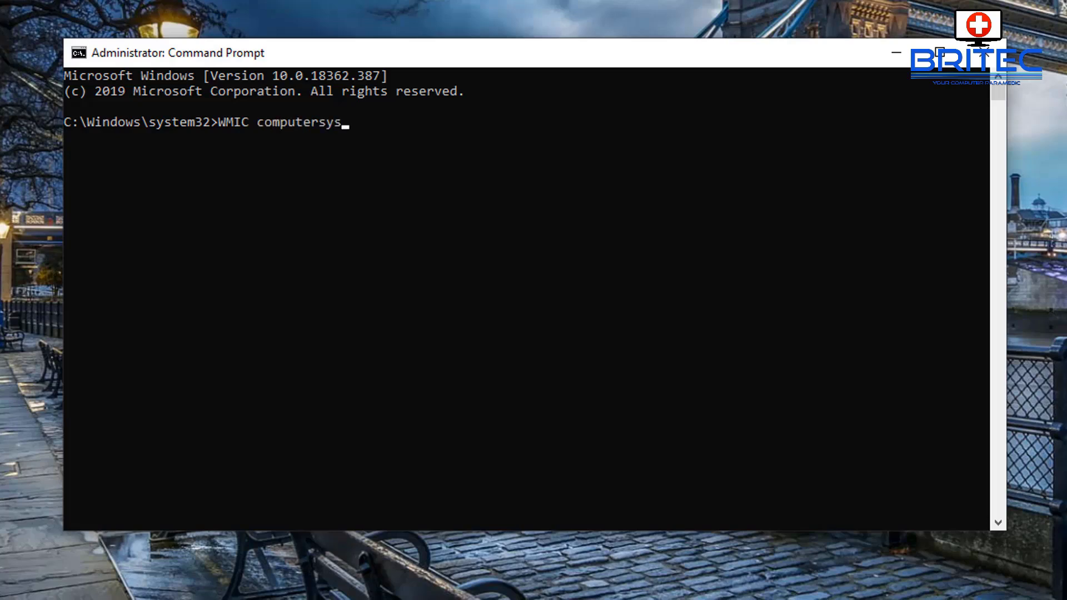
{"action": "type", "text": "tem"}
{"action": "type", "text": " where"}
{"action": "type", "text": " capt"}
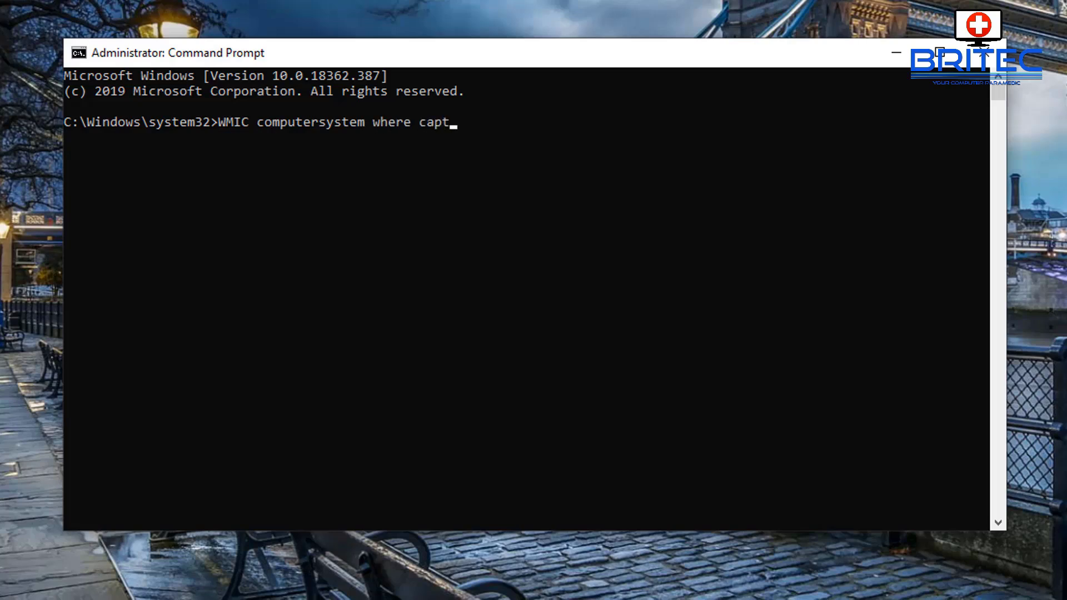
{"action": "type", "text": "ion"}
{"action": "type", "text": "=\""}
{"action": "type", "text": "TheB"}
{"action": "type", "text": "est\""}
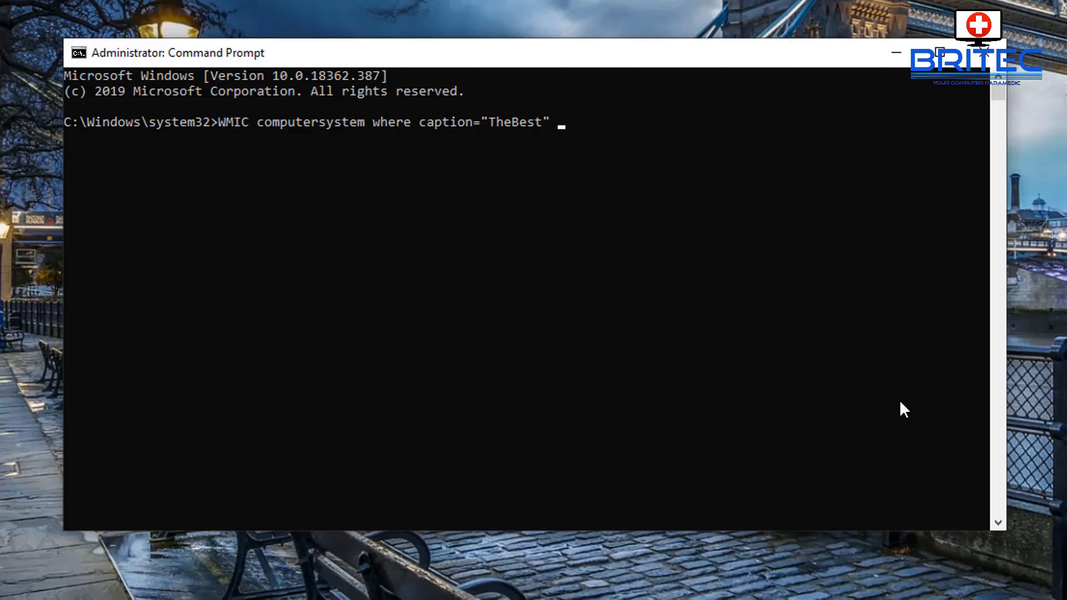
{"action": "type", "text": " Rena"}
{"action": "type", "text": "me"}
{"action": "type", "text": " \""}
{"action": "type", "text": "T"}
{"action": "type", "text": "heBea"}
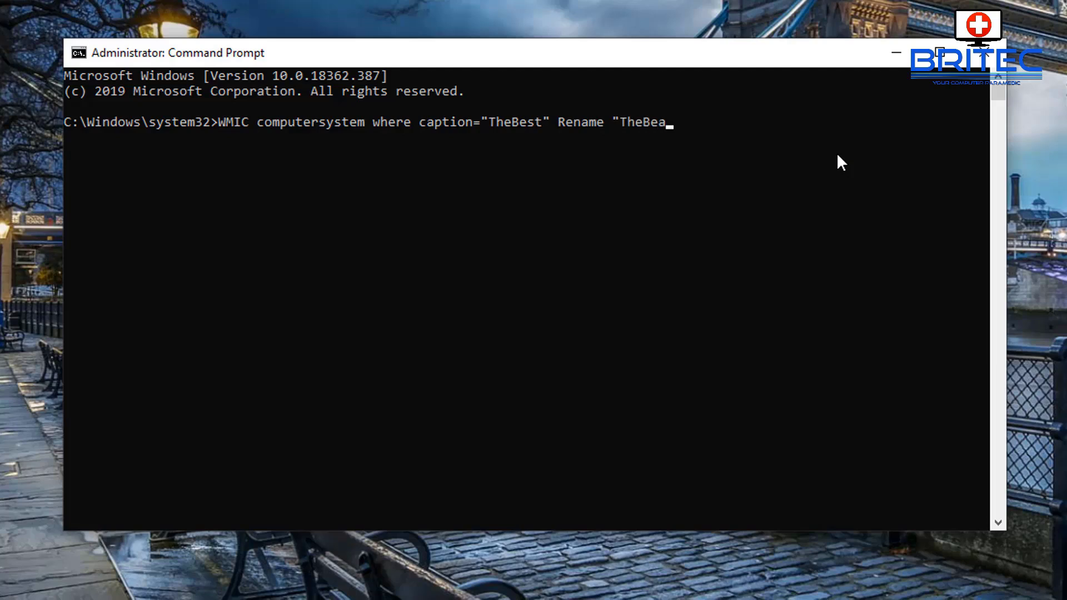
{"action": "type", "text": "st\""}
- Run WMIC computersystem where caption="TheBest" Rename "TheBeast"
{"action": "key", "text": "Return"}
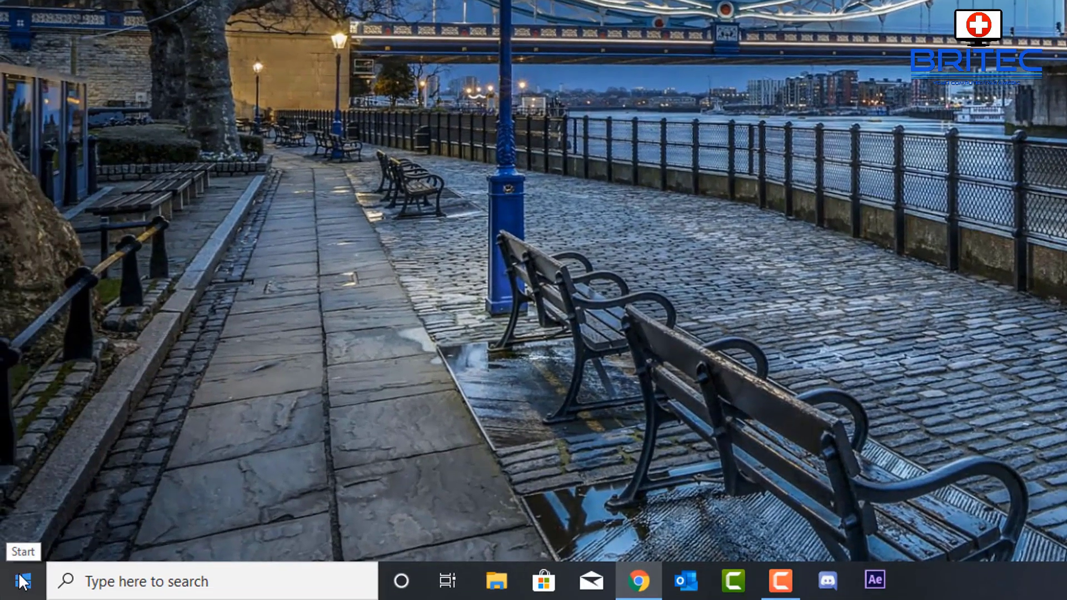
- Check the device name on the Settings About page, then close Settings
{"action": "right_click", "coordinate": [20, 568]}
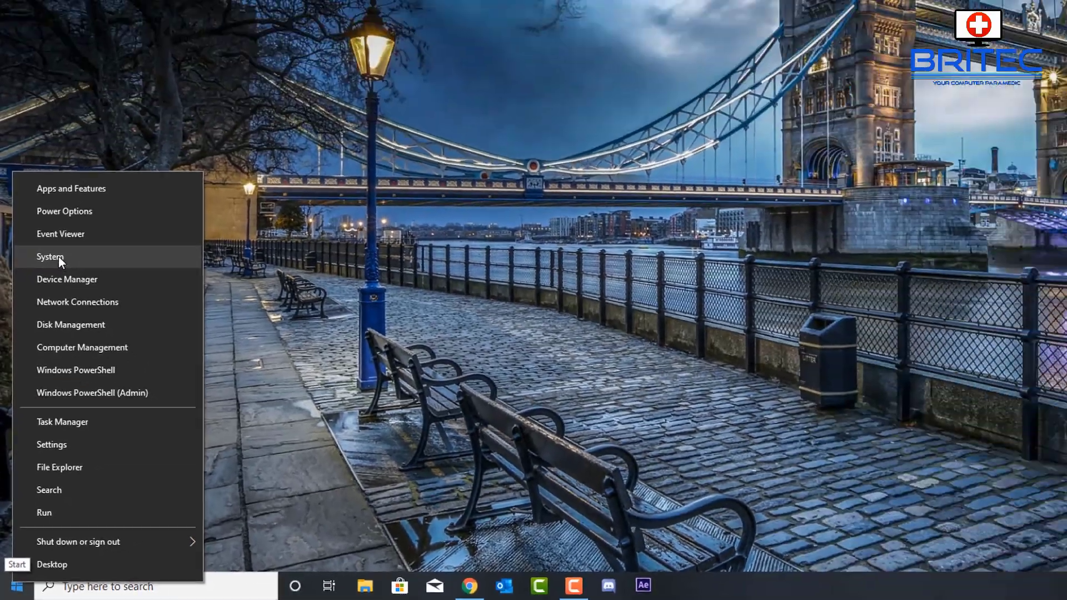
{"action": "left_click", "coordinate": [59, 257]}
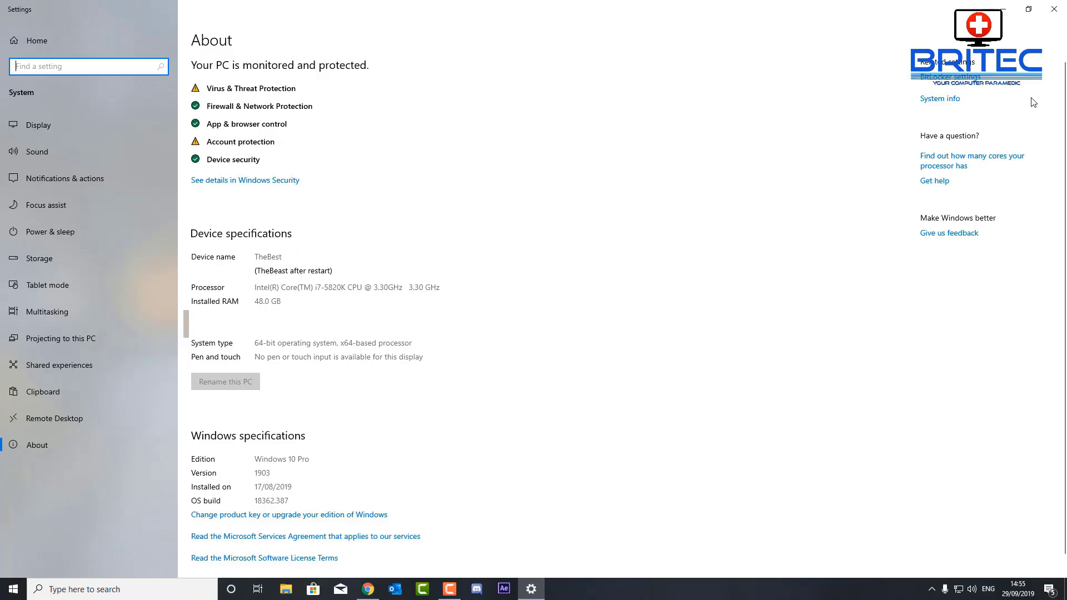
{"action": "left_click", "coordinate": [1054, 9]}
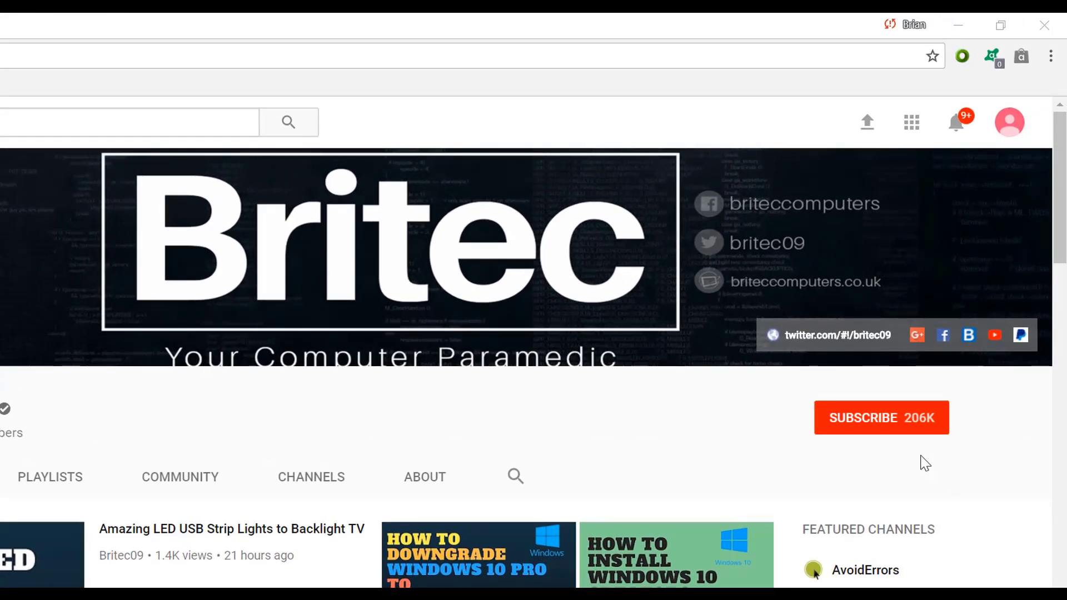
- Subscribe to the Britec channel and turn on upload notifications
{"action": "left_click", "coordinate": [894, 429]}
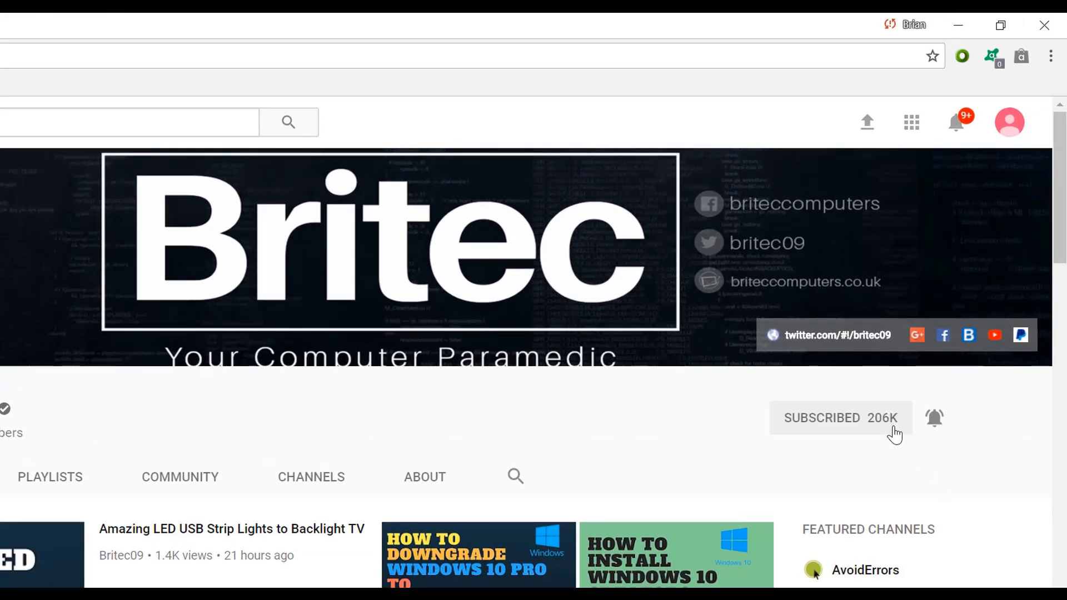
{"action": "left_click", "coordinate": [935, 419]}
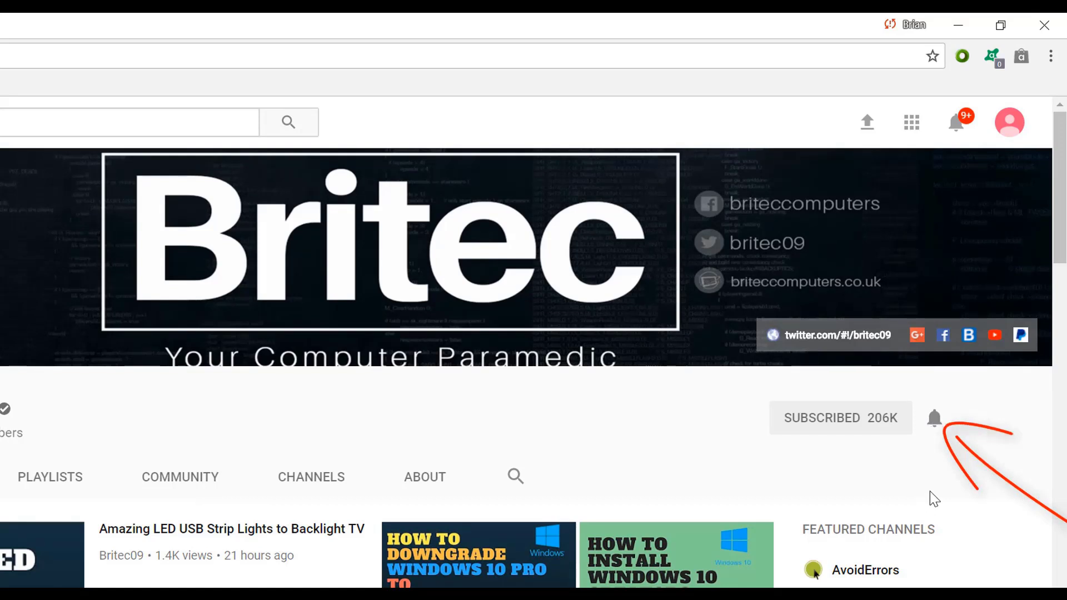